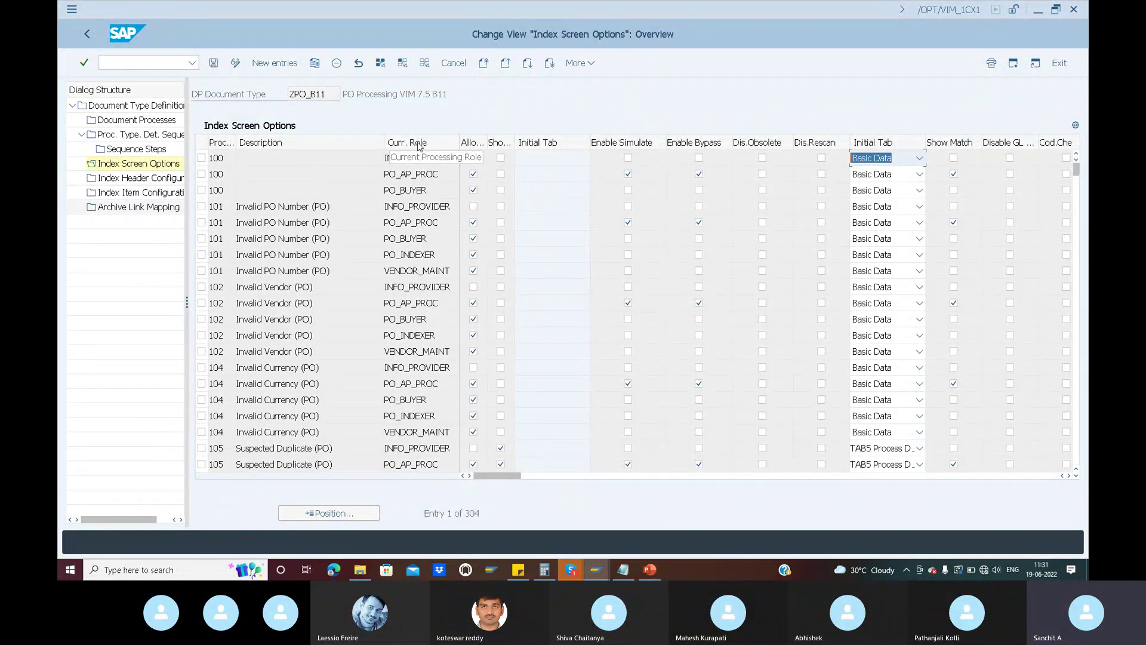
- Check the invoice's current role Z_T_AP on the Process PO screen and return to Index Screen Options
key("alt+Tab")
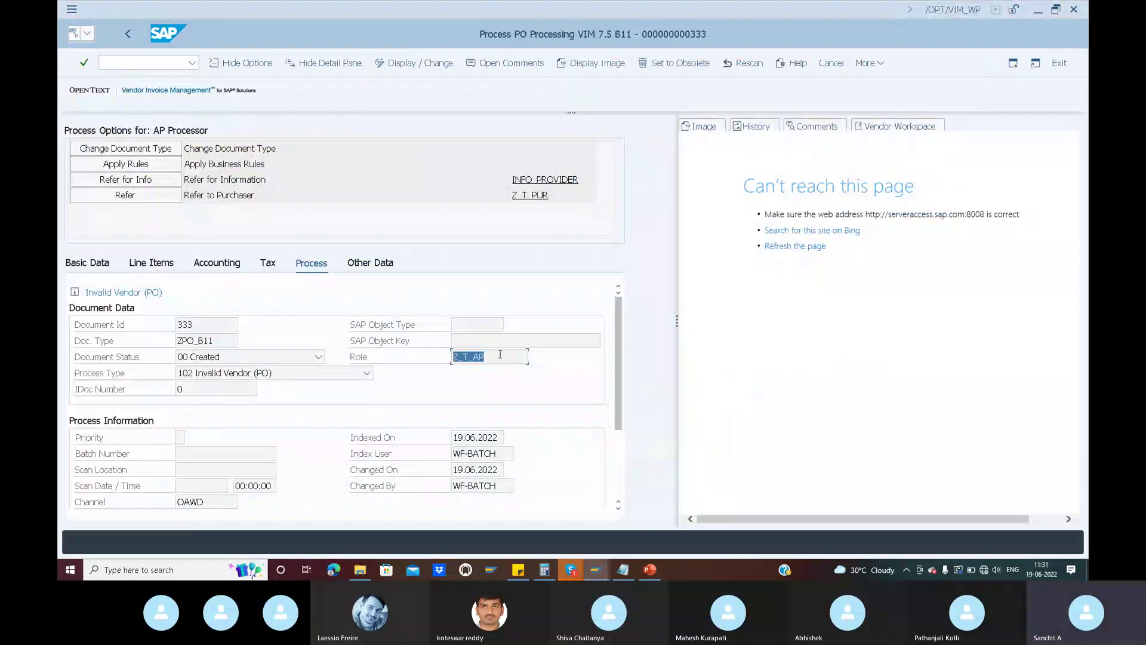
double_click(500, 356)
key("alt+Tab")
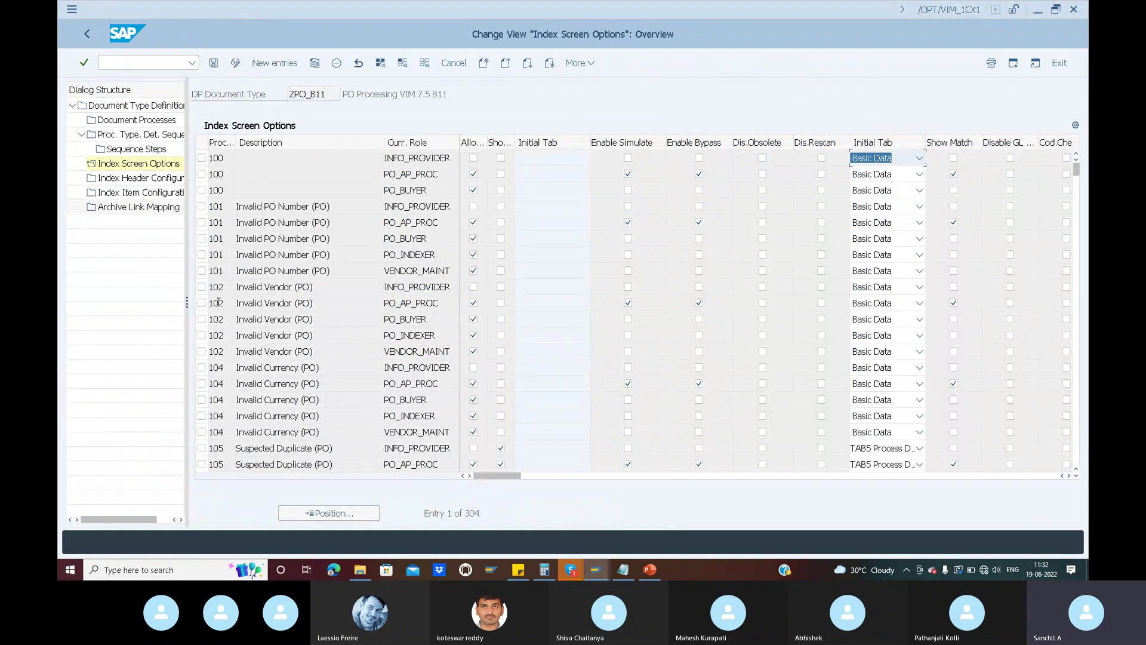
- Mark the 102 Invalid Vendor rows and confirm role Z_T_AP against the invoice
left_click_drag(201, 287, 202, 351)
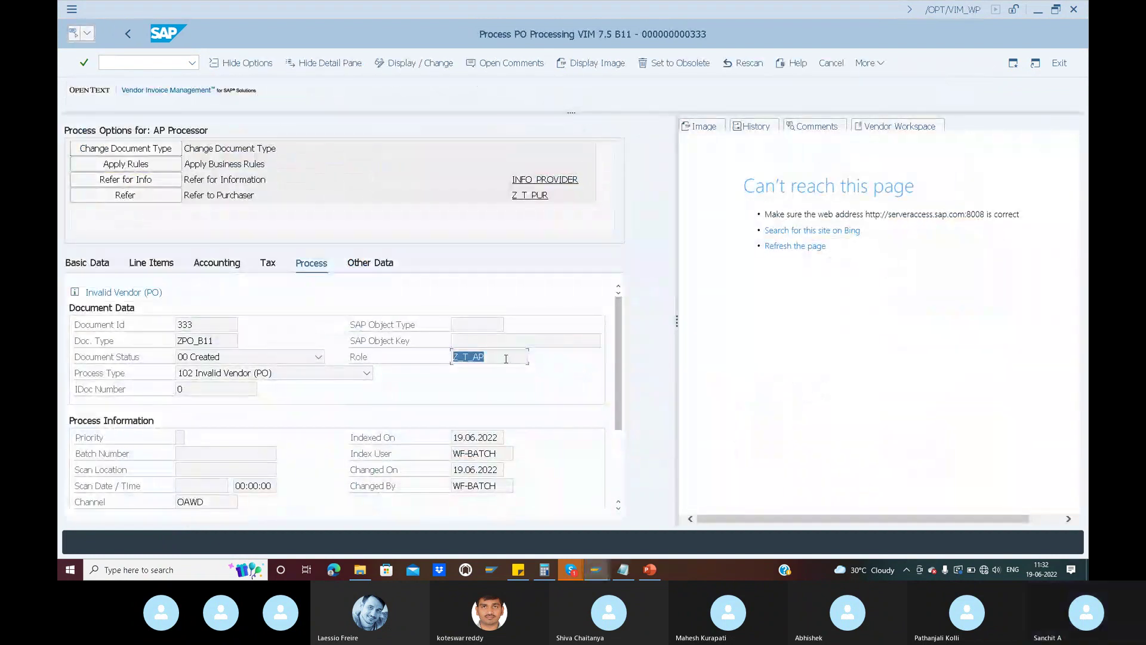
left_click_drag(503, 358, 432, 360)
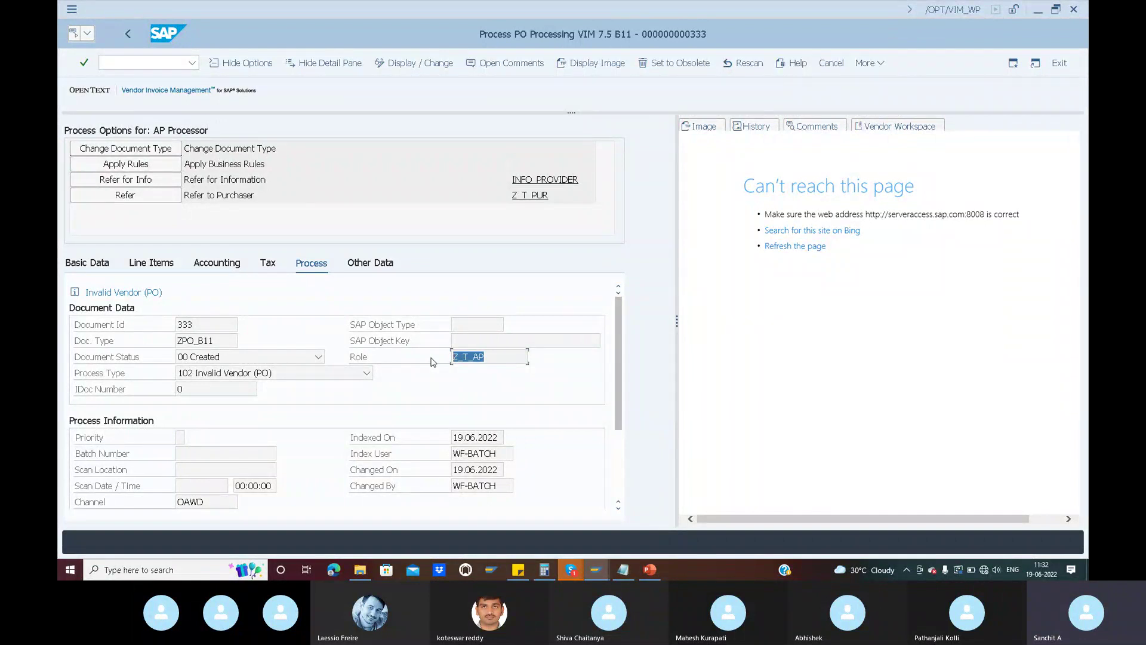
key("alt+Tab")
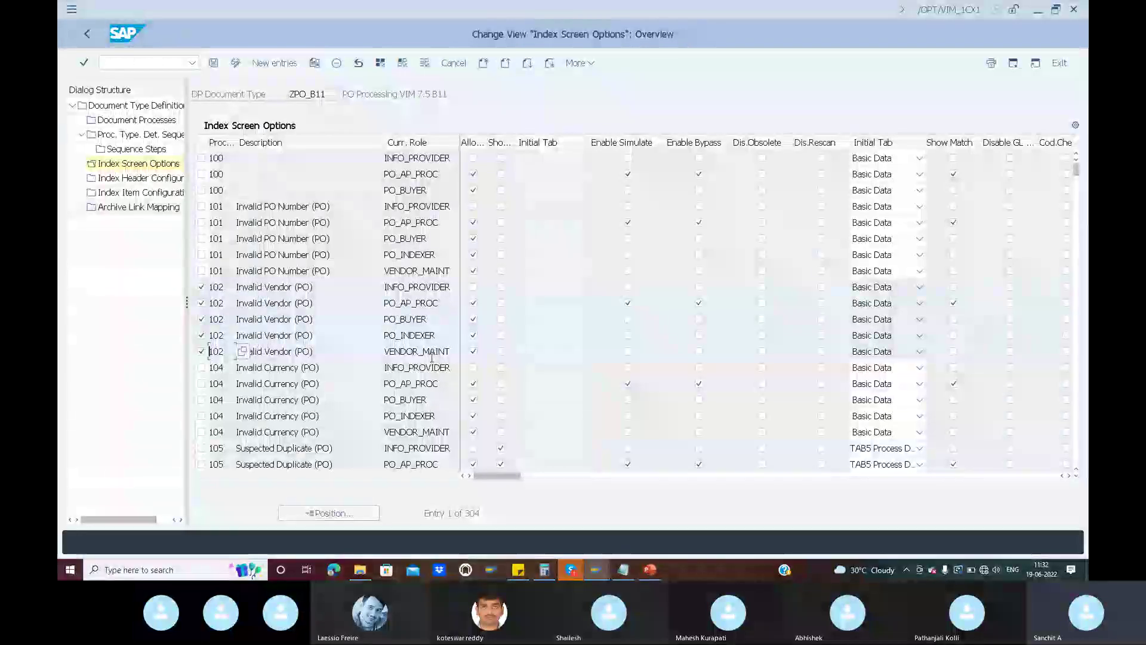
- Widen the Allow Index Data Changes column and mark only the 102 PO_AP_PROC row
left_click(580, 63)
left_click(474, 135)
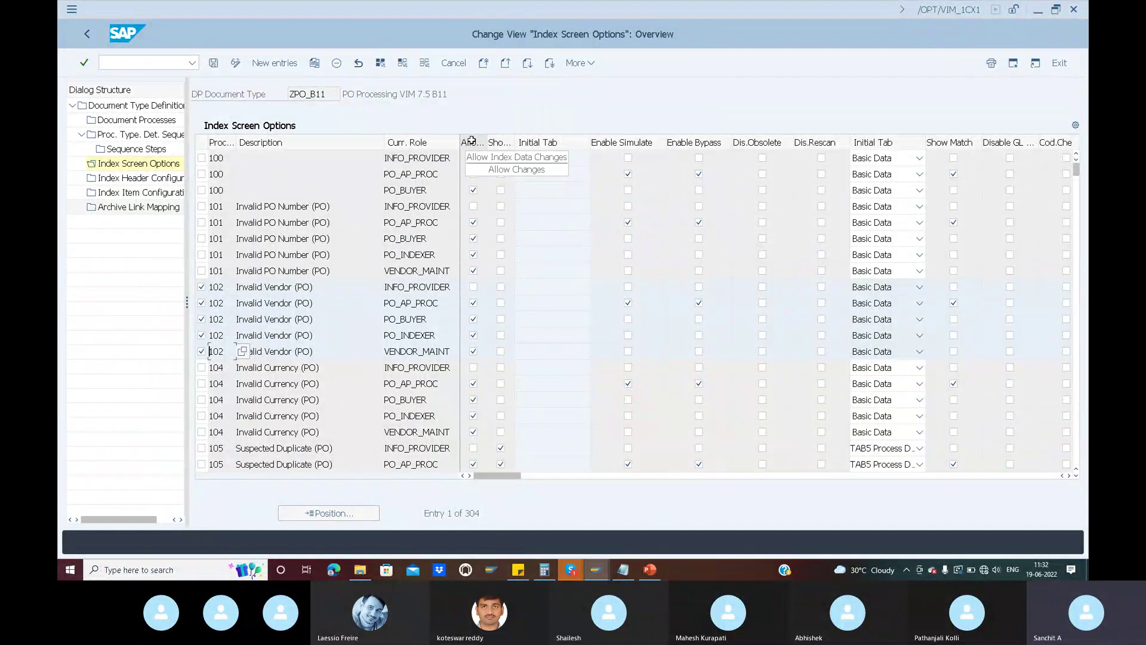
left_click_drag(487, 139, 502, 138)
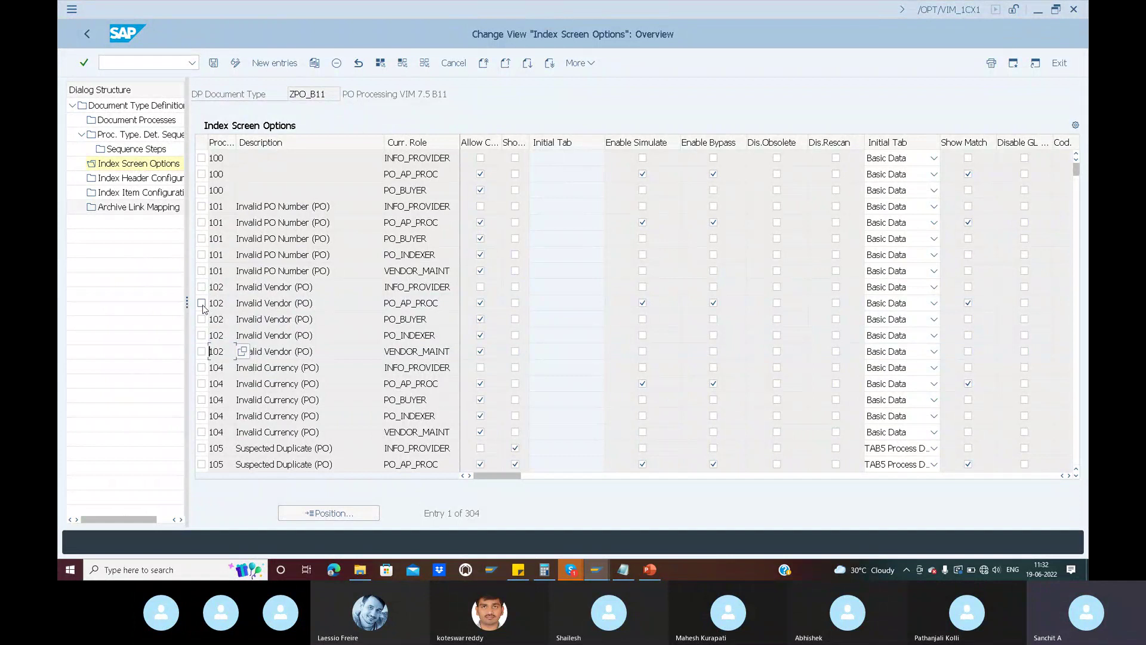
left_click(201, 303)
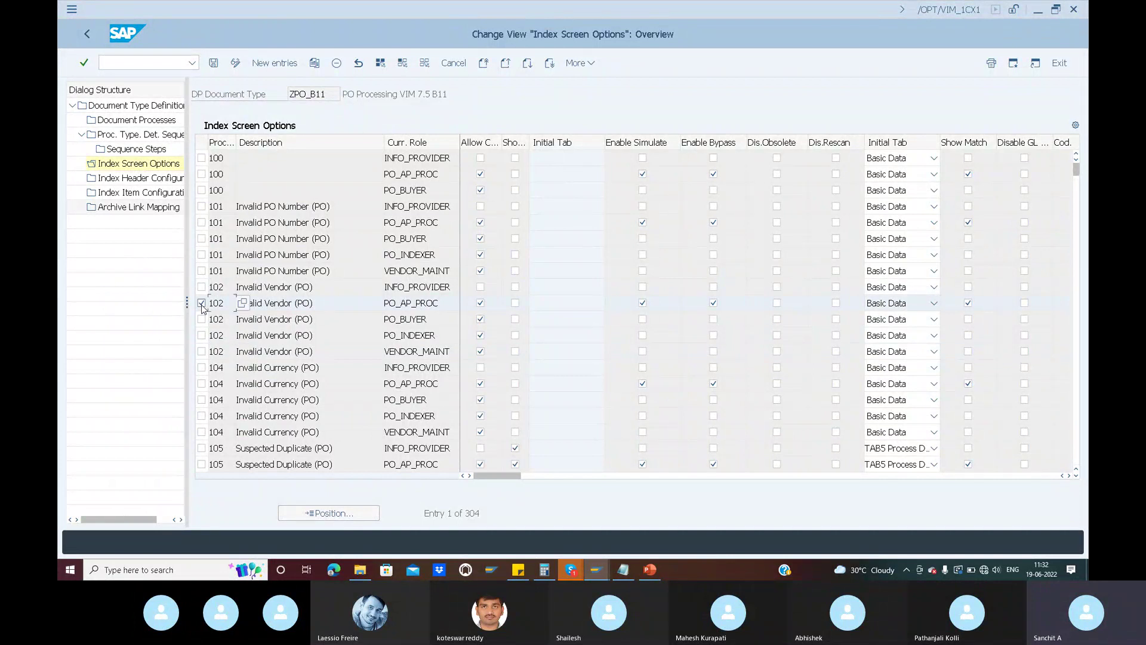
- Copy the row as a new 102 Invalid Vendor entry with role Z_T_AP and save it
left_click(314, 63)
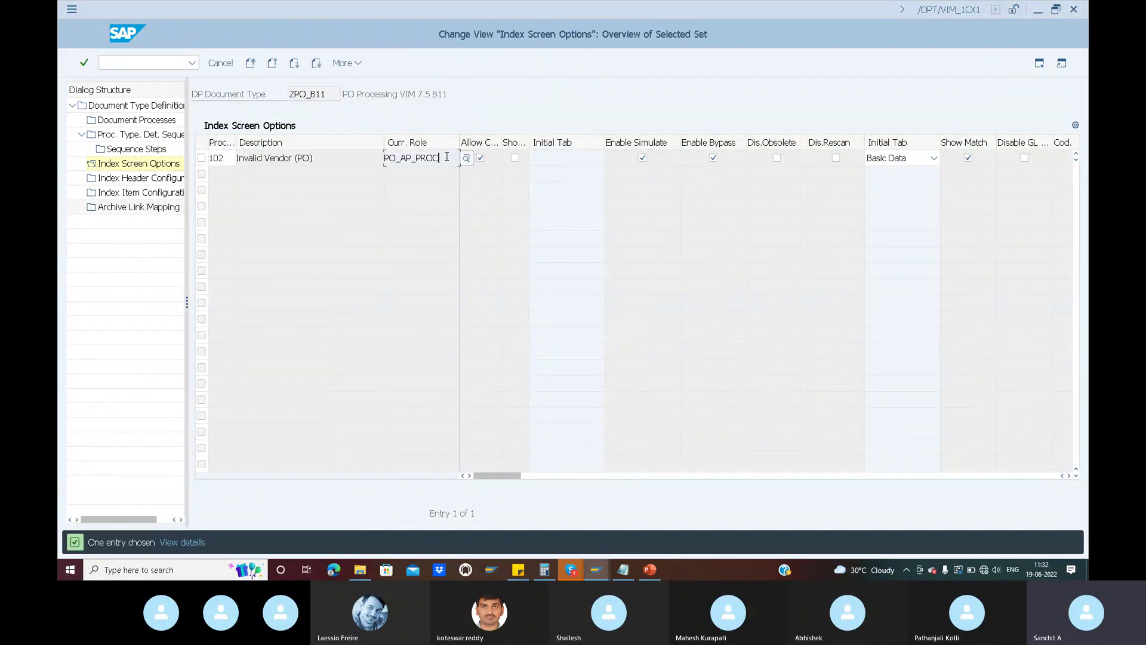
double_click(447, 157)
type("Z")
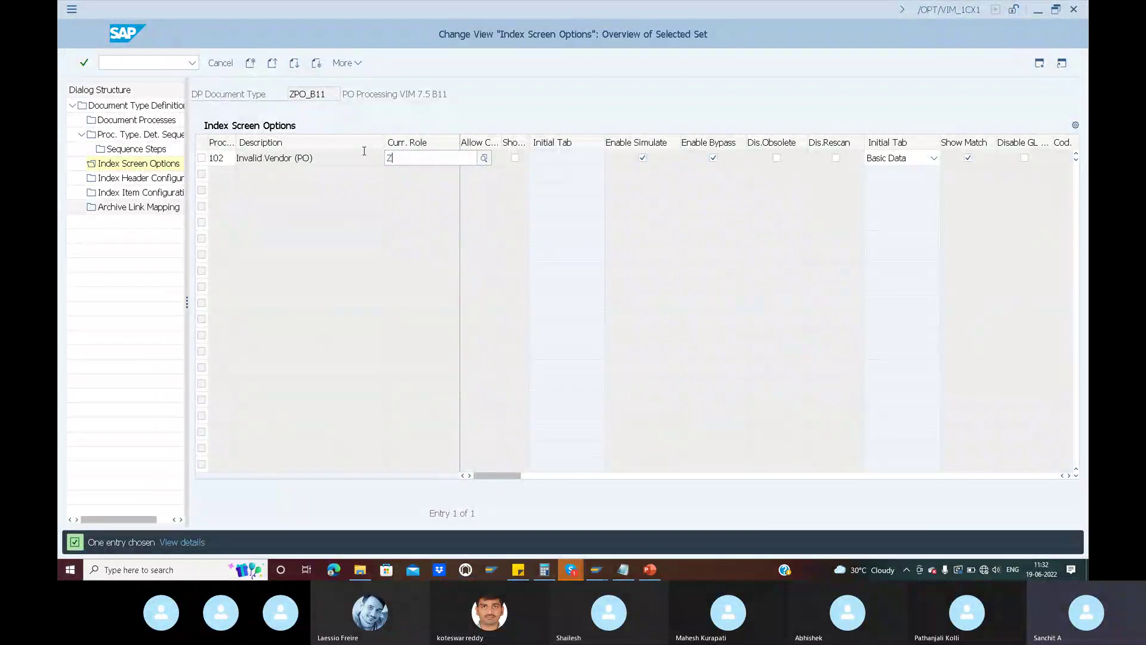
type("_T")
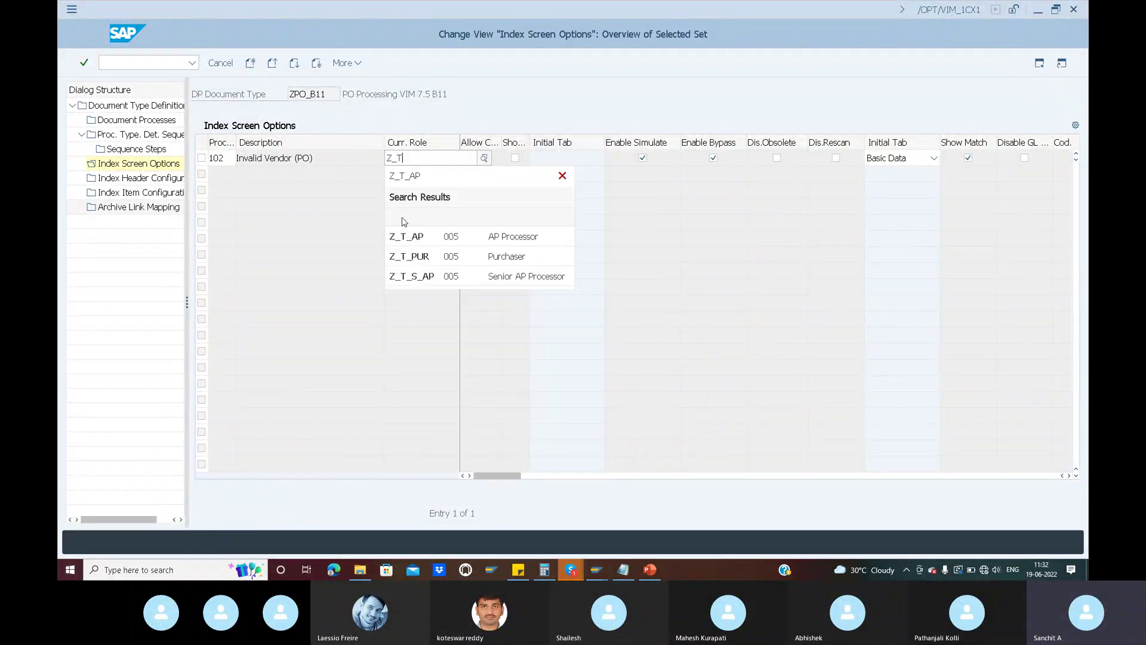
left_click(418, 238)
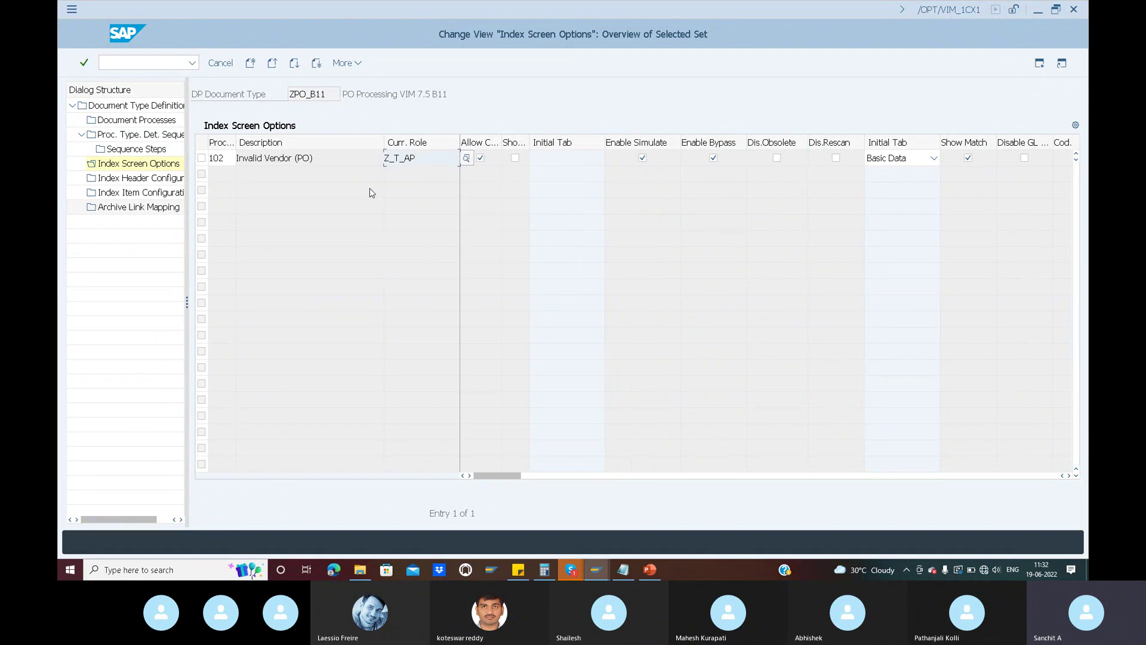
key("Return")
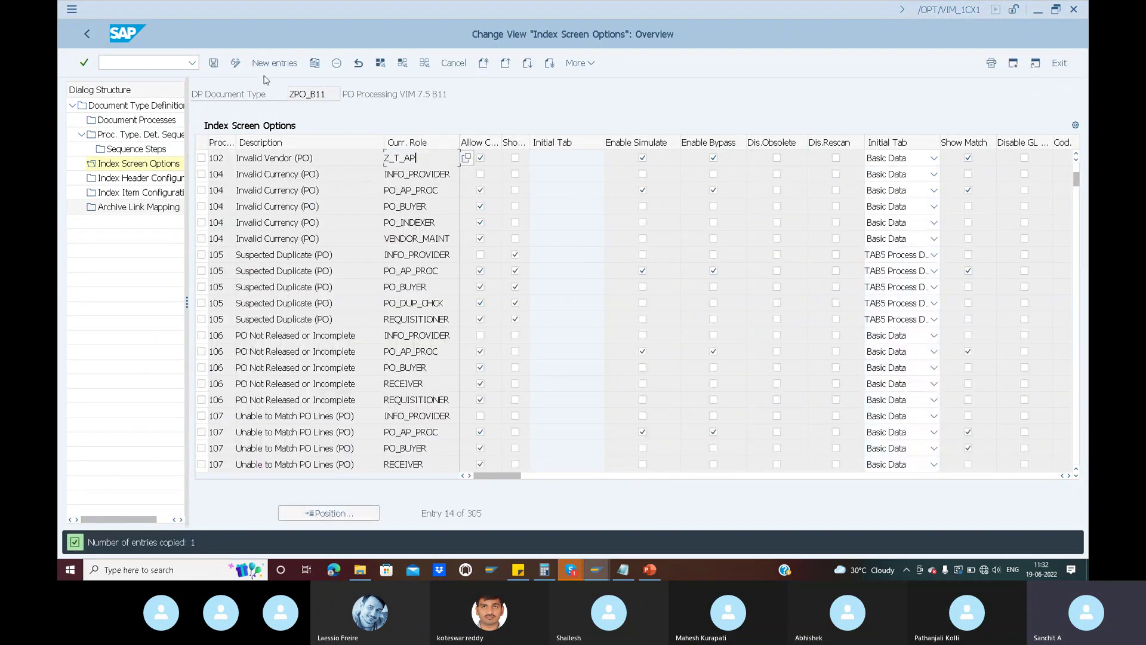
left_click(213, 63)
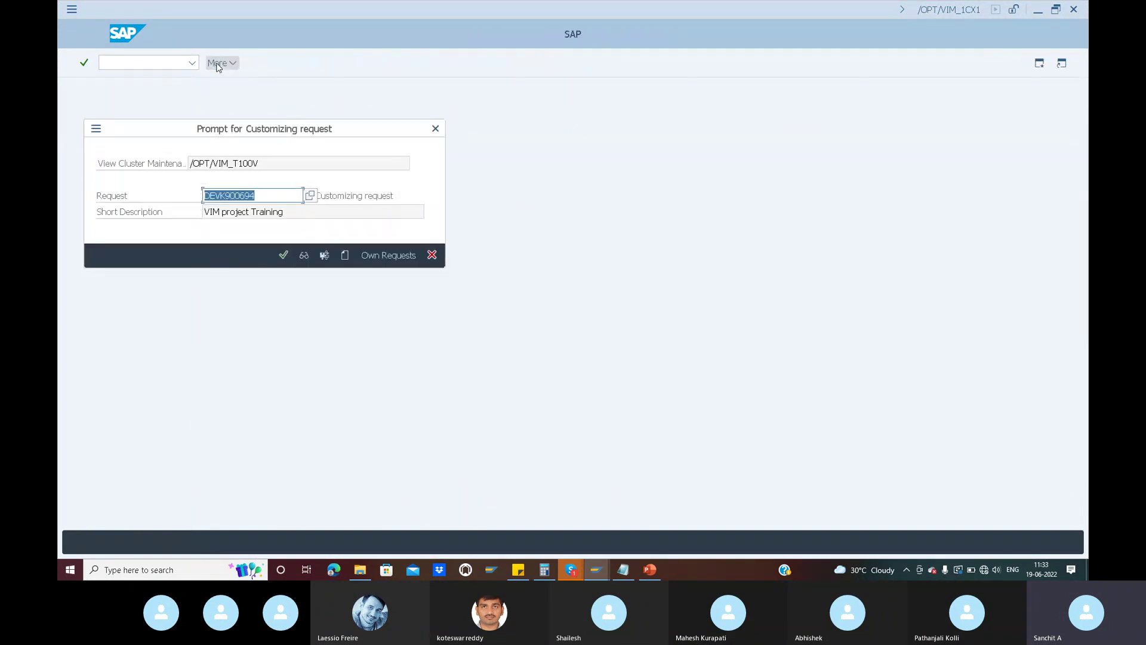
- Confirm customizing request DEVK900694 and leave the invoice processing screen
left_click(282, 256)
key("alt+Tab")
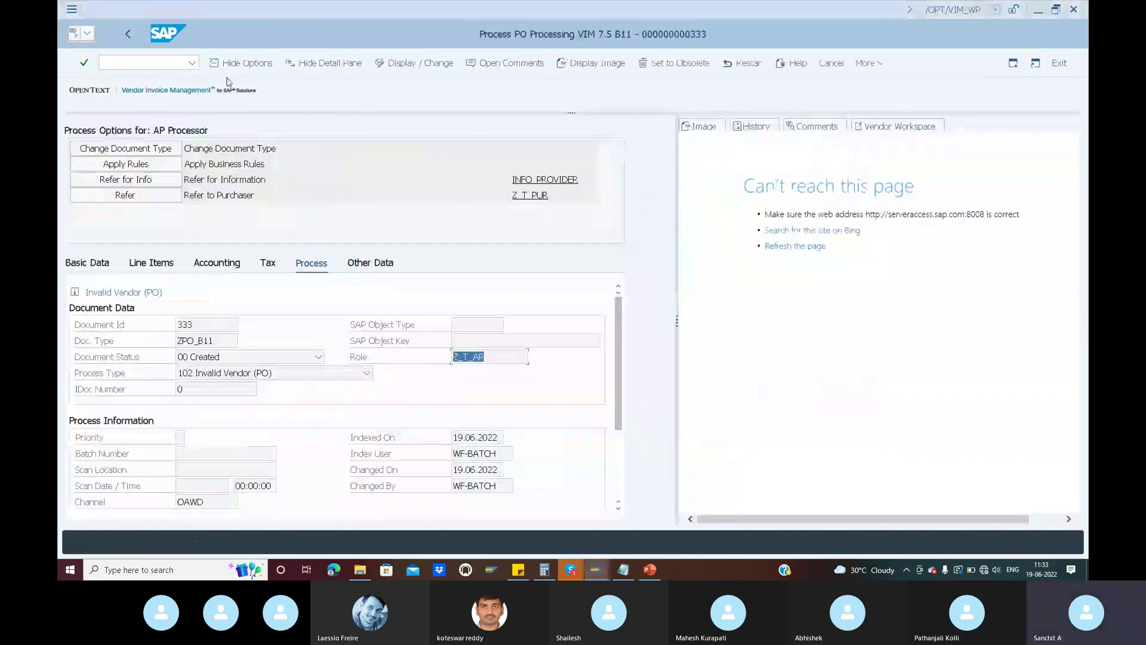
left_click(130, 34)
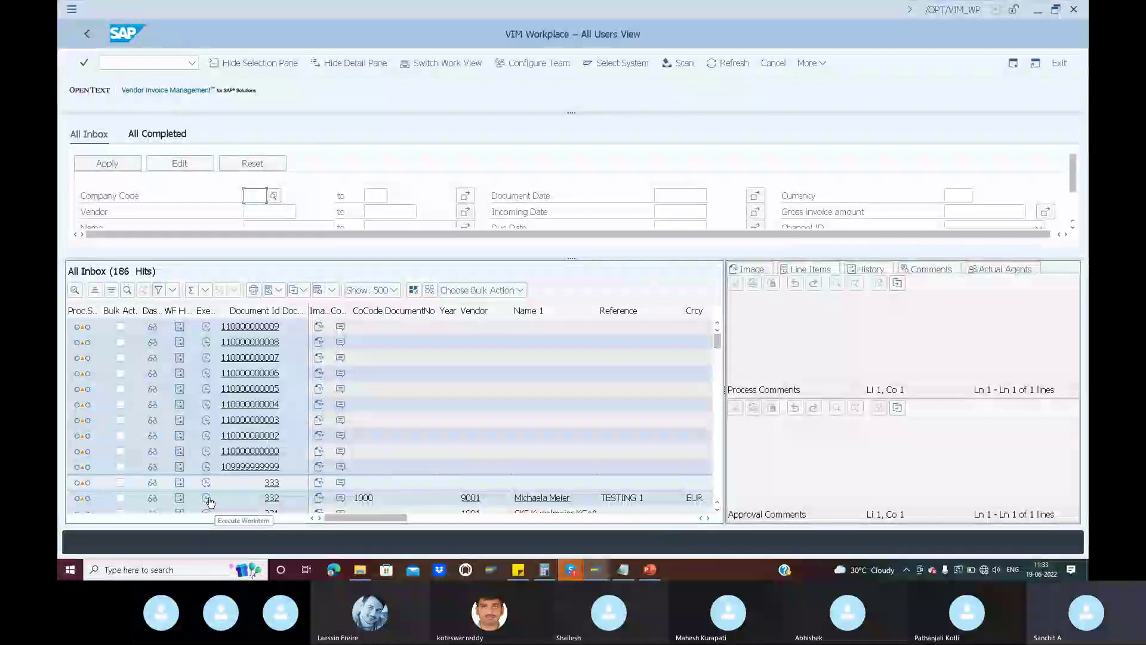
- Execute invoice document 333, try the Vendor Code field, and return to Index Screen Options
left_click(207, 483)
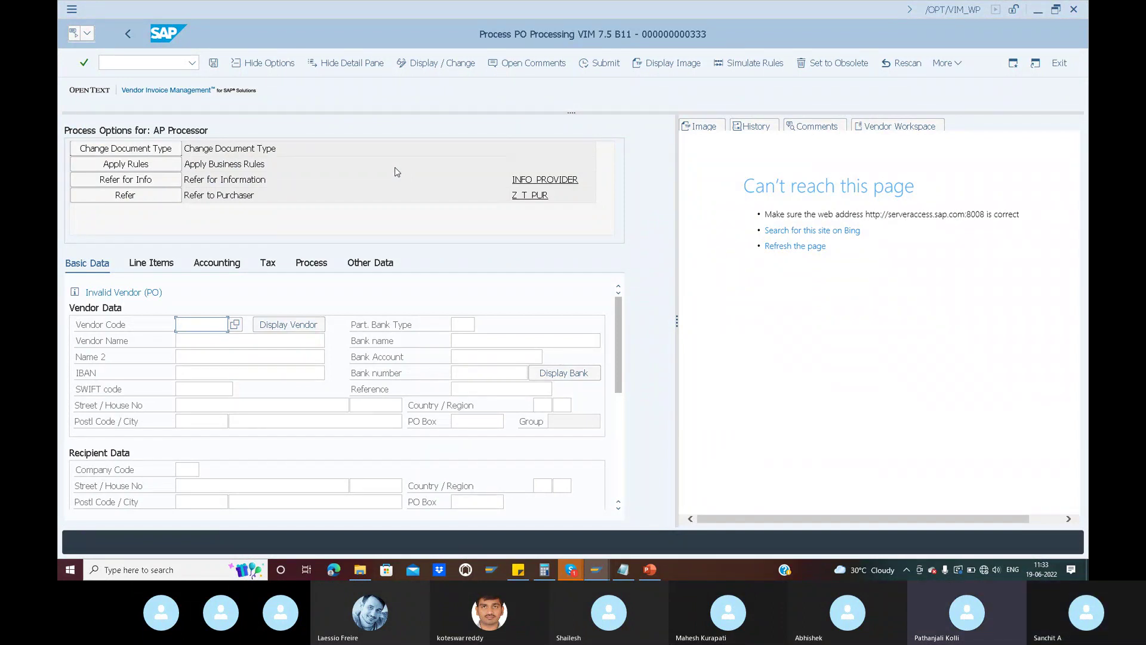
type("w")
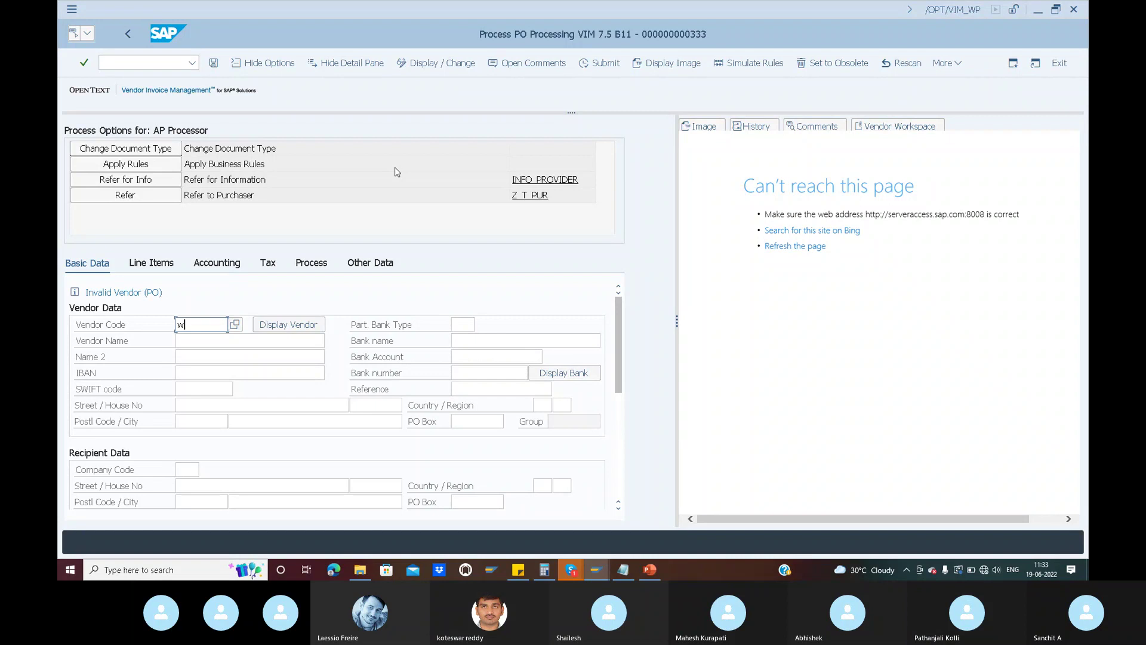
key("BackSpace")
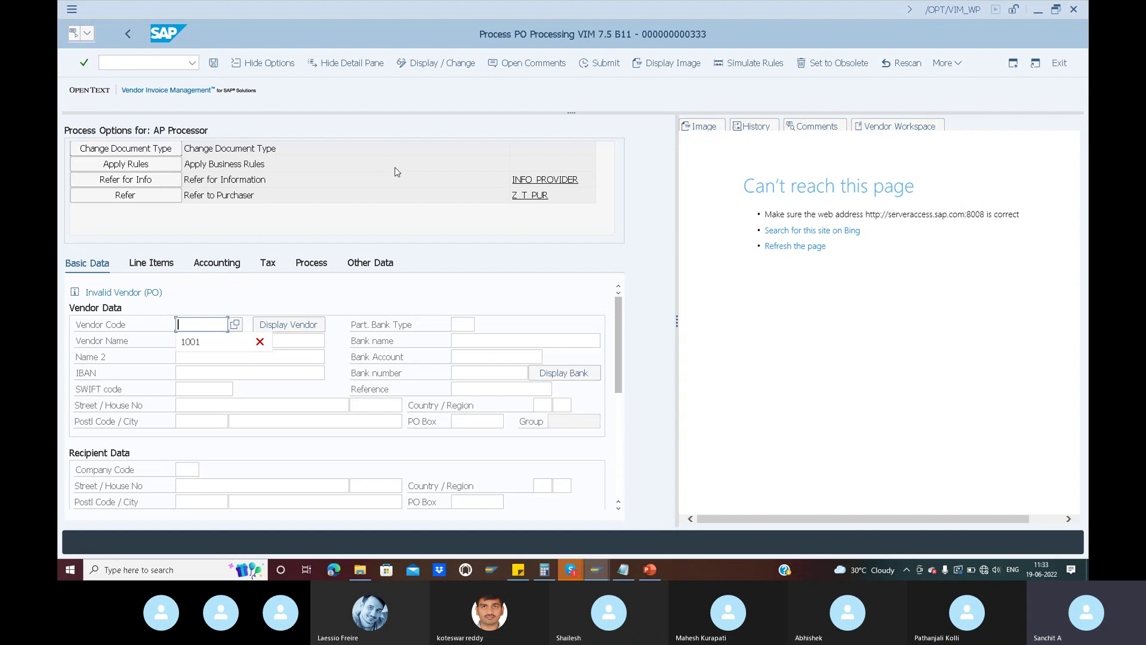
key("alt+Tab")
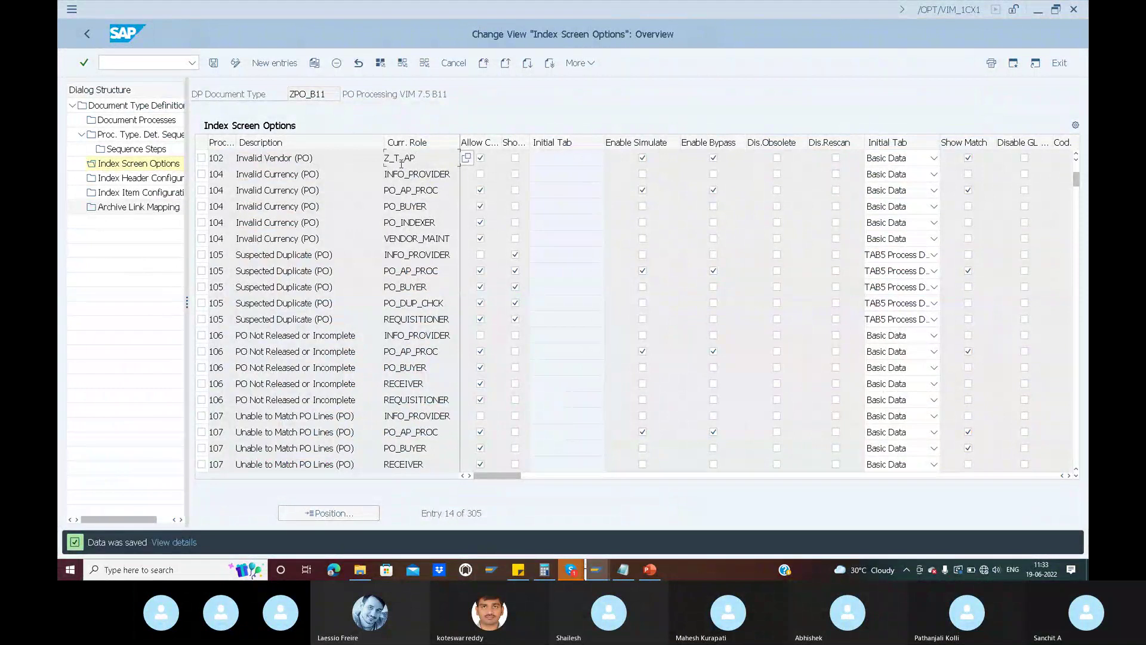
- Compare the invoice with row 102 and move into its Z_T_AP role cell
key("alt+Tab")
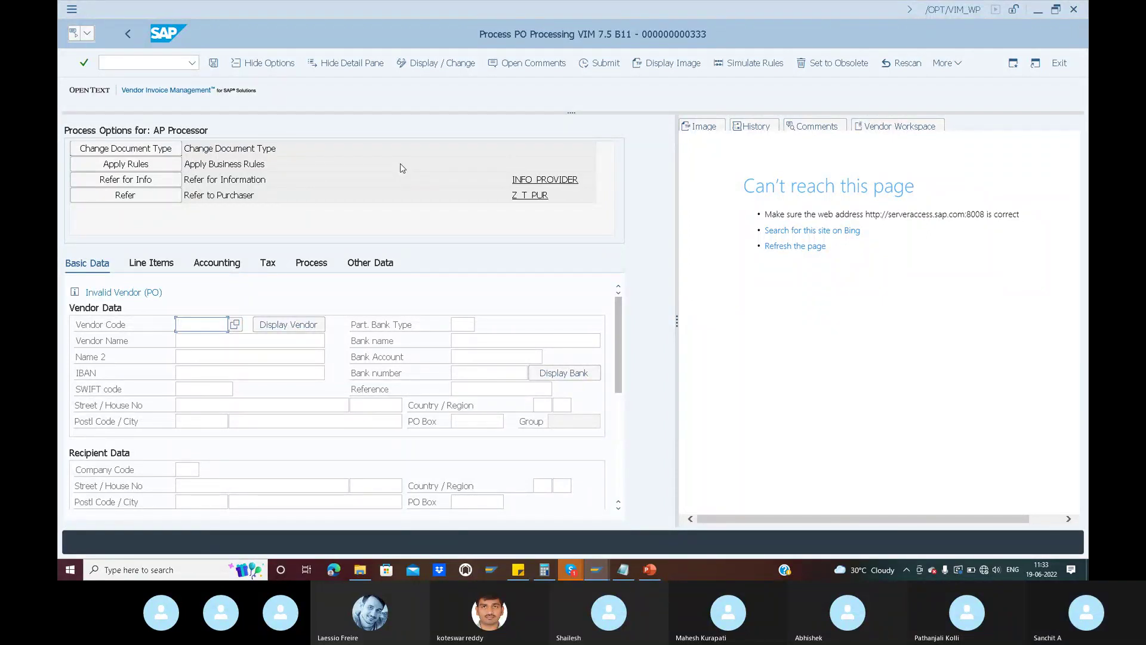
key("alt+Tab")
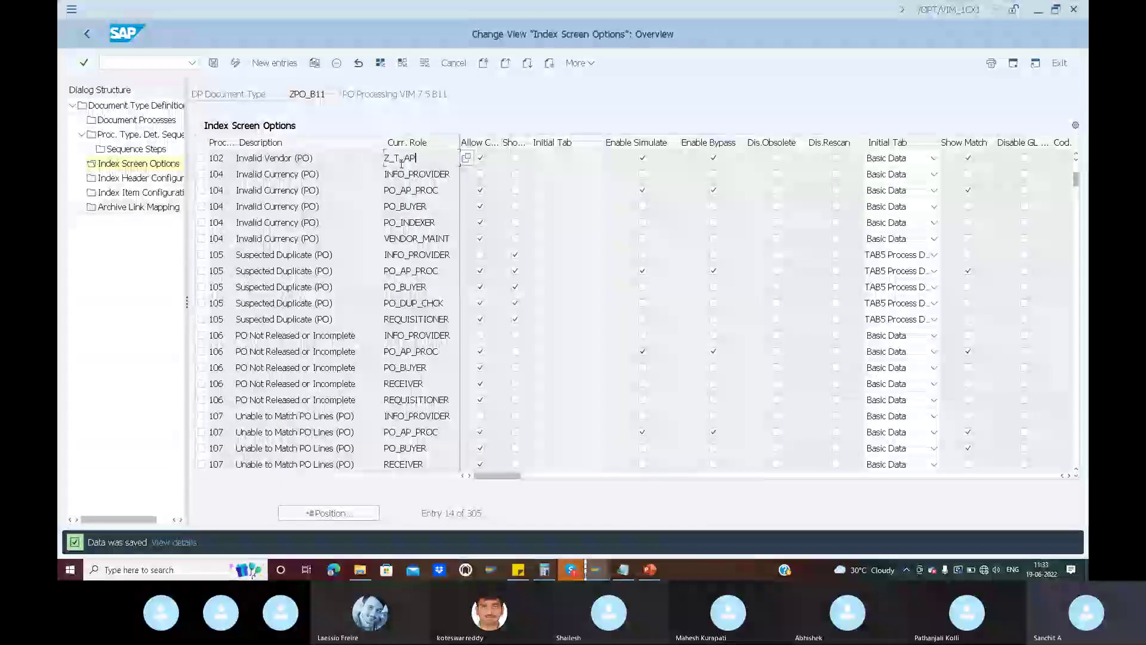
left_click(220, 158)
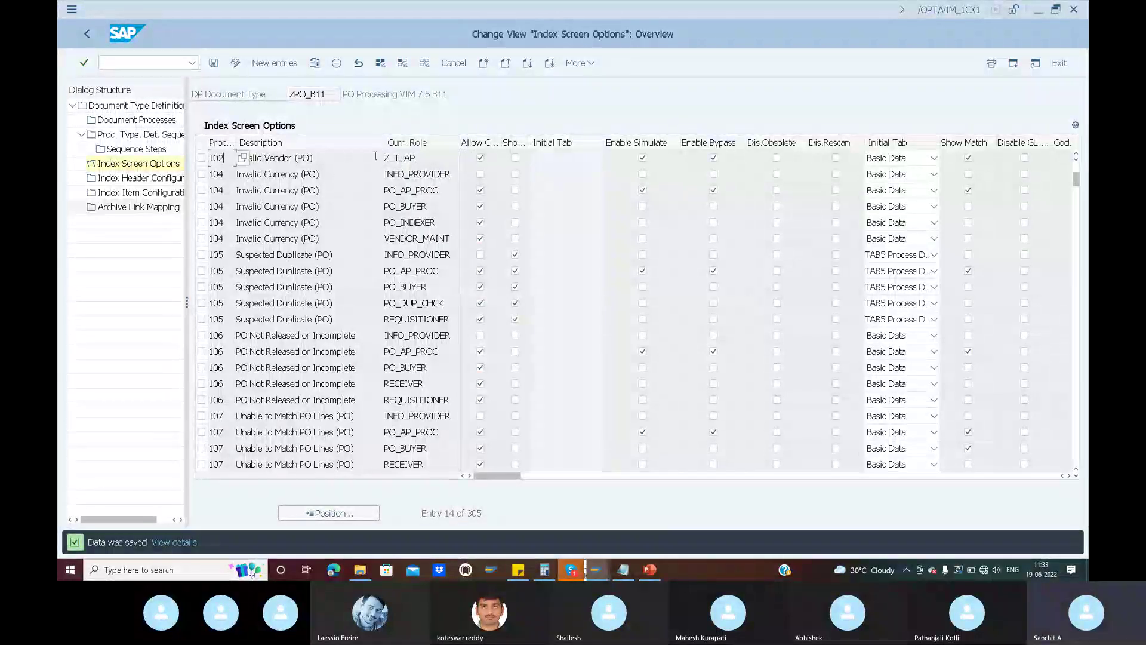
left_click(431, 157)
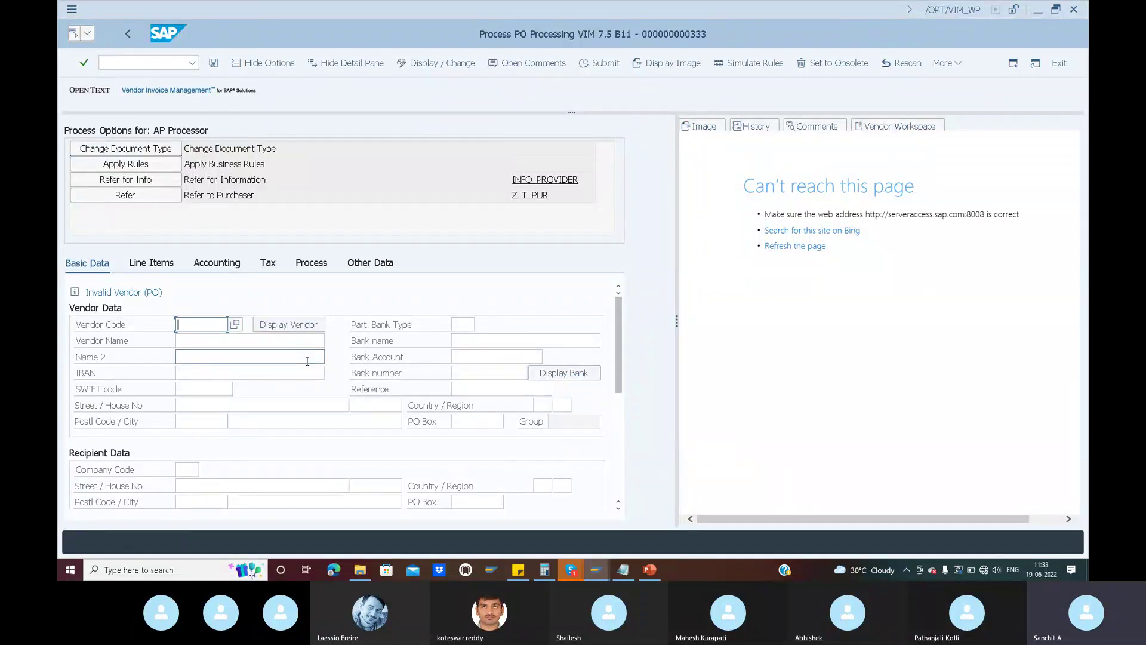
- Untick Allow Index Data Changes for the 102 Z_T_AP row and return to the invoice
key("alt+Tab")
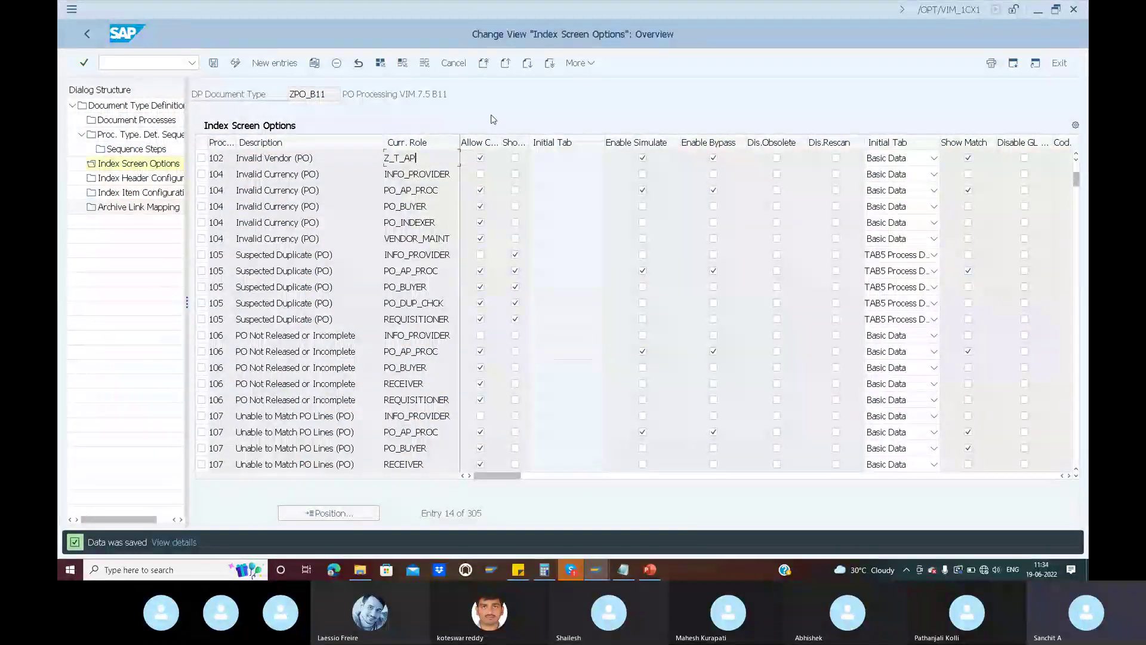
left_click(480, 159)
key("alt+Tab")
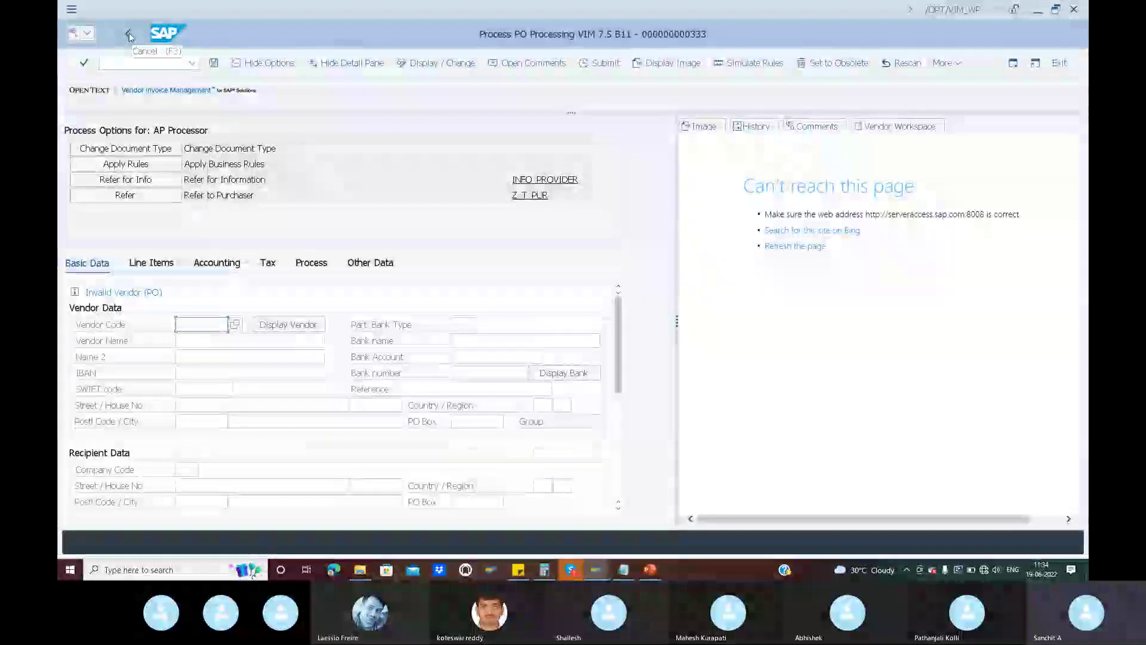
- Leave invoice 333 without saving index data, reopen it, and return to Index Screen Options
left_click(127, 34)
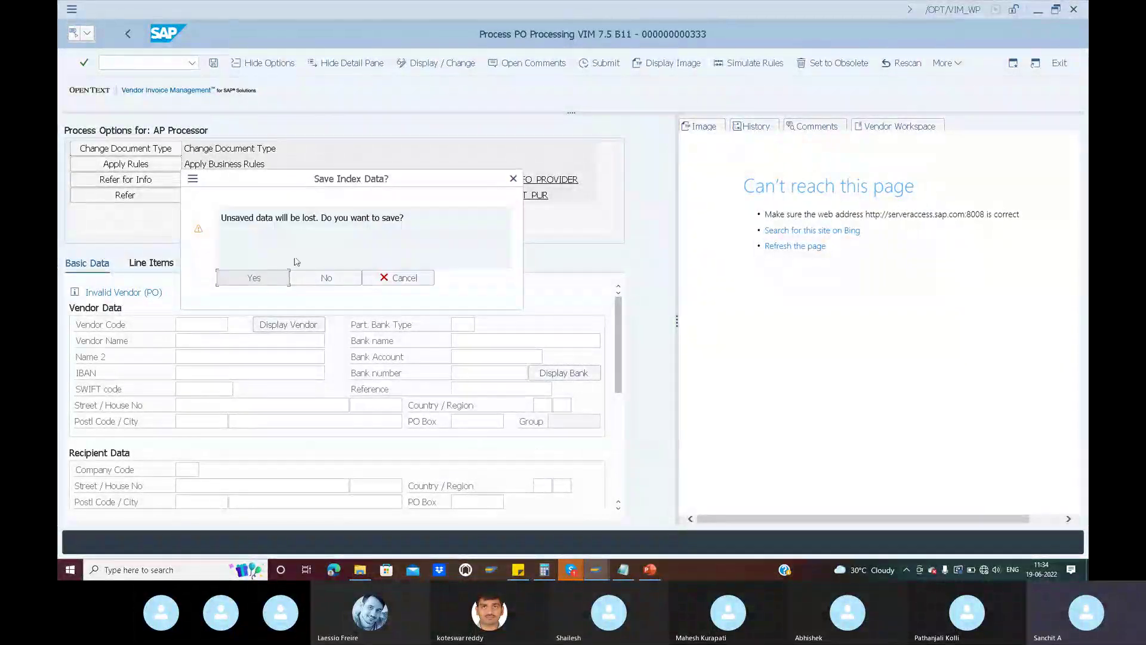
left_click(326, 277)
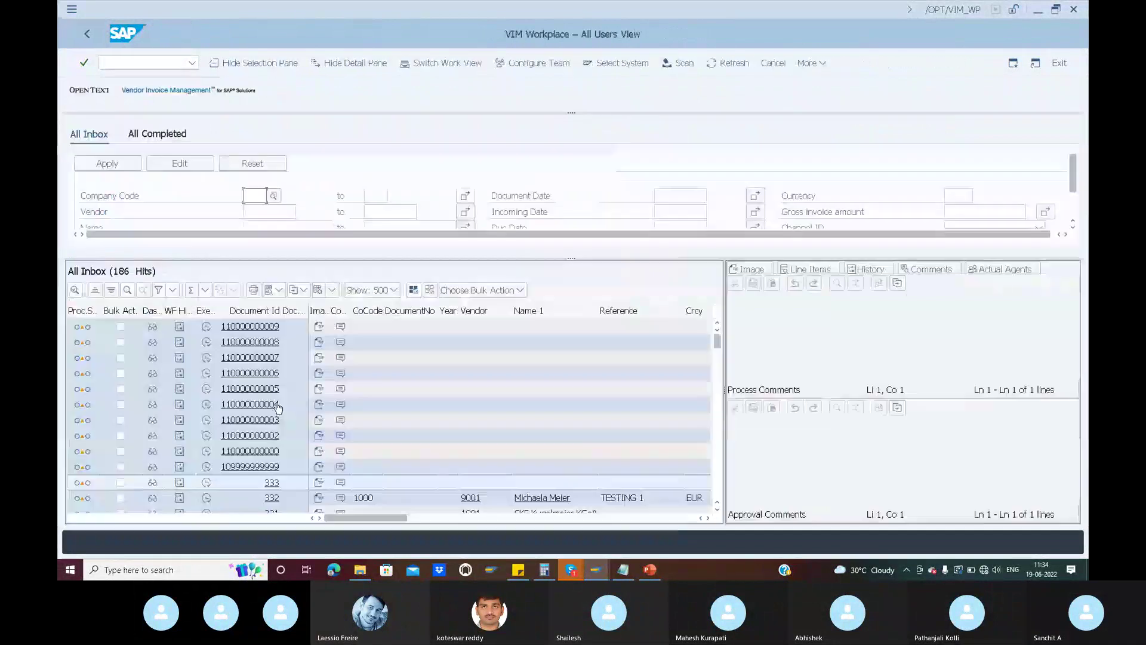
left_click(206, 485)
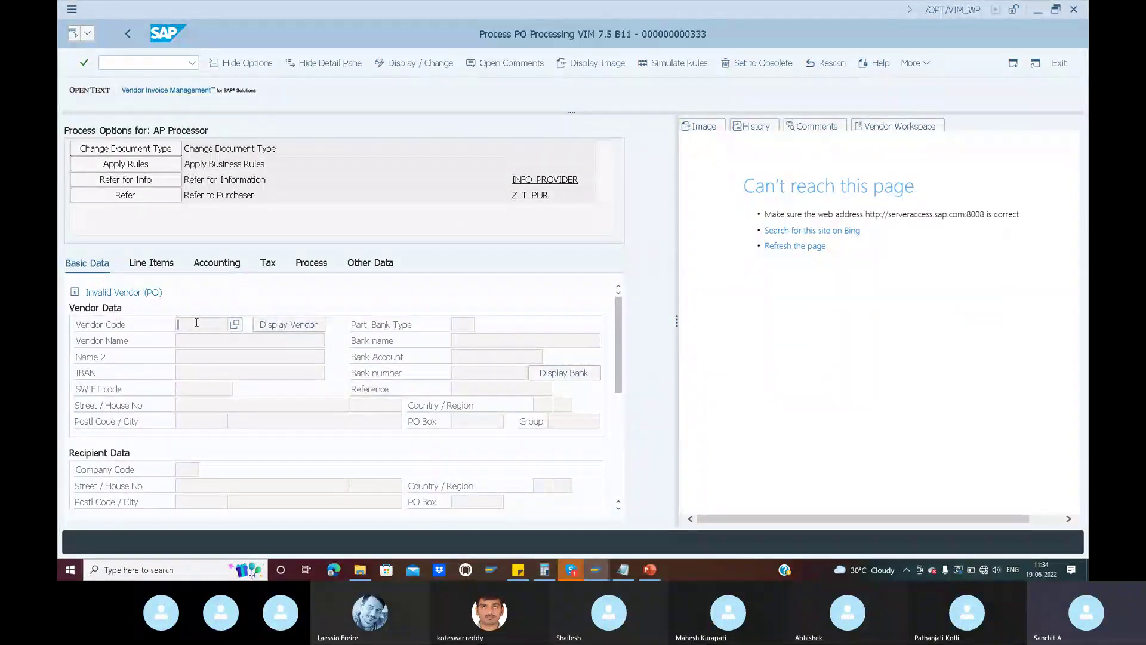
key("alt+Tab")
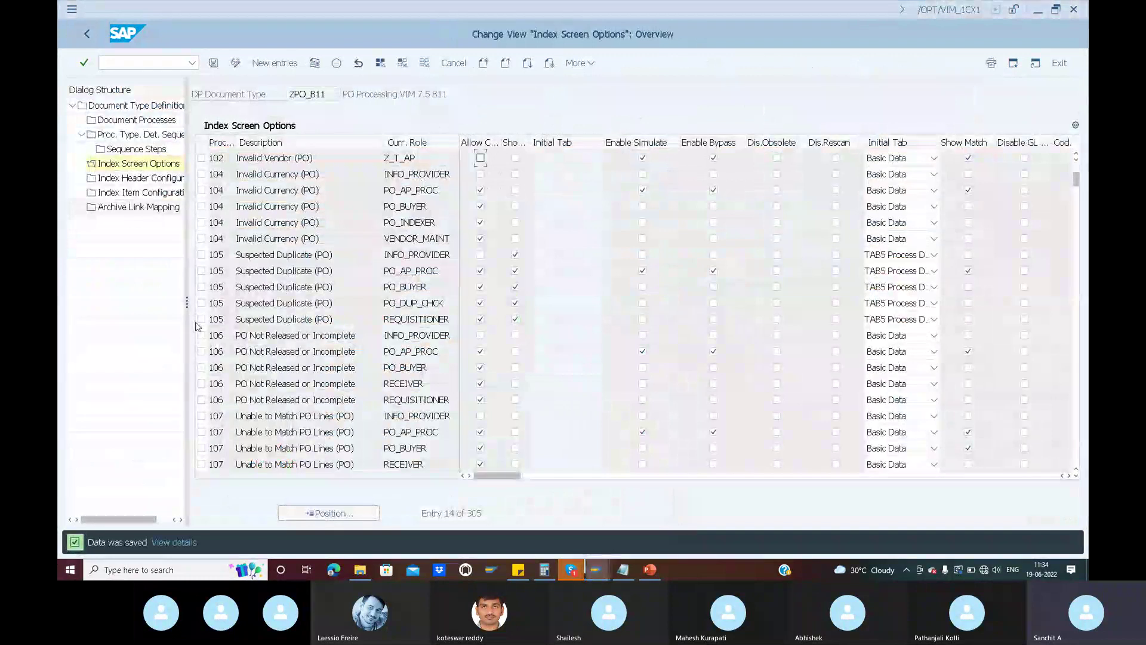
- Tick Allow Index Data Changes again for the 102 Invalid Vendor Z_T_AP row
left_click(481, 158)
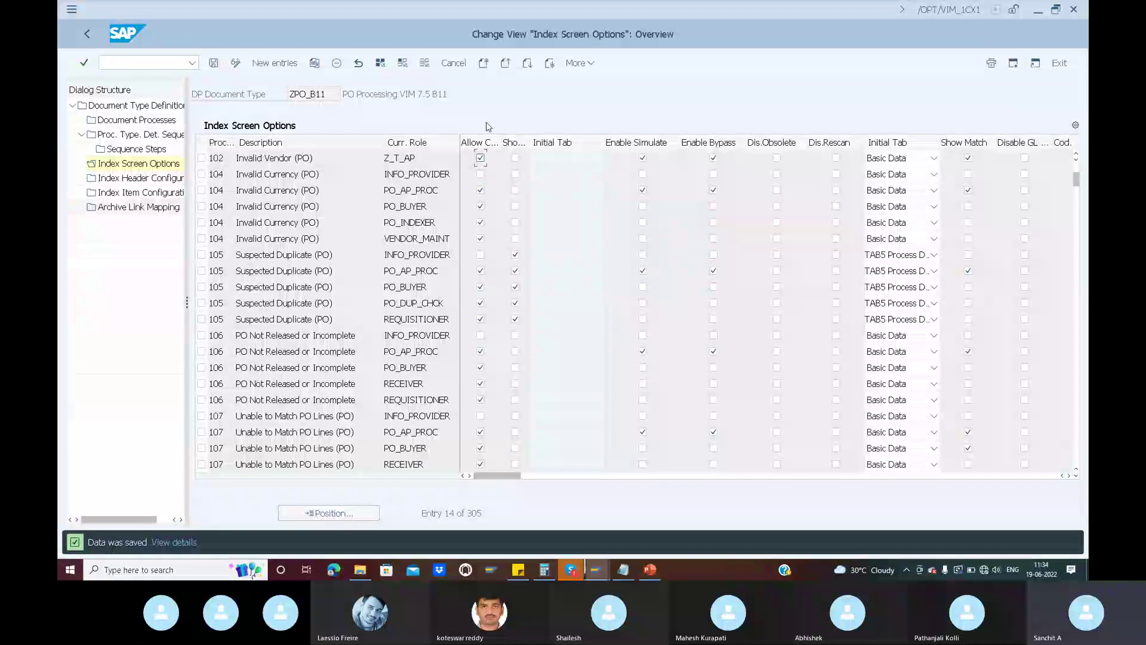